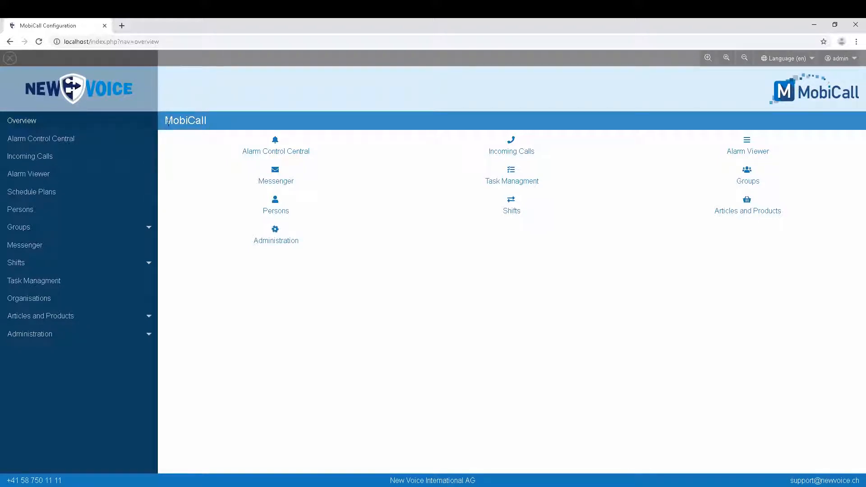
Step: Open the Alarm Control Central page from the Overview sidebar
left_click(68, 139)
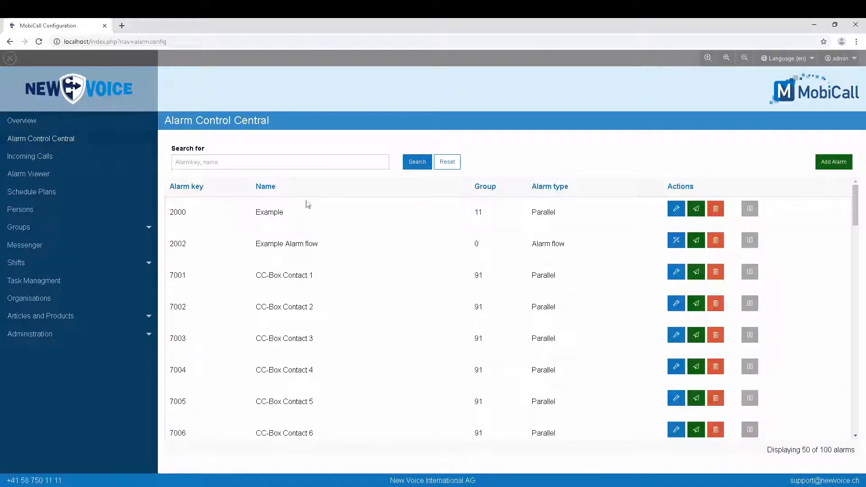
left_click(269, 161)
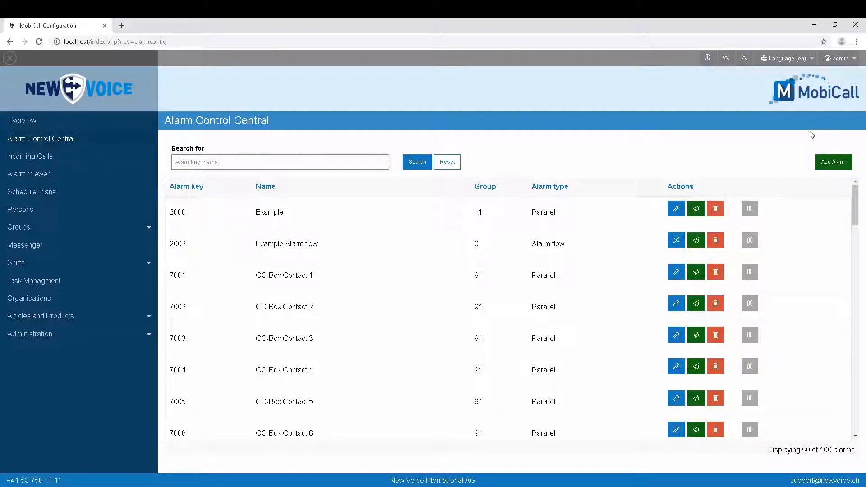
Step: Add an alarm with key 2001, quantity 1, name 'Example' and department alarm:Manuel
left_click(833, 162)
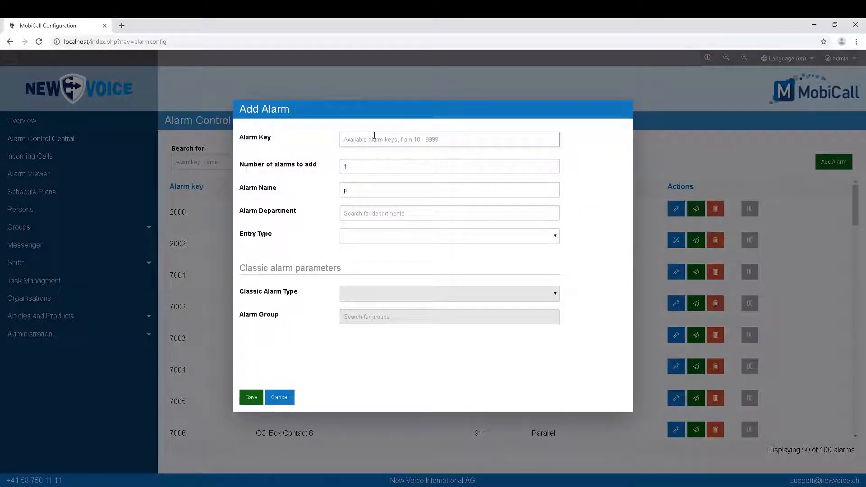
type("20")
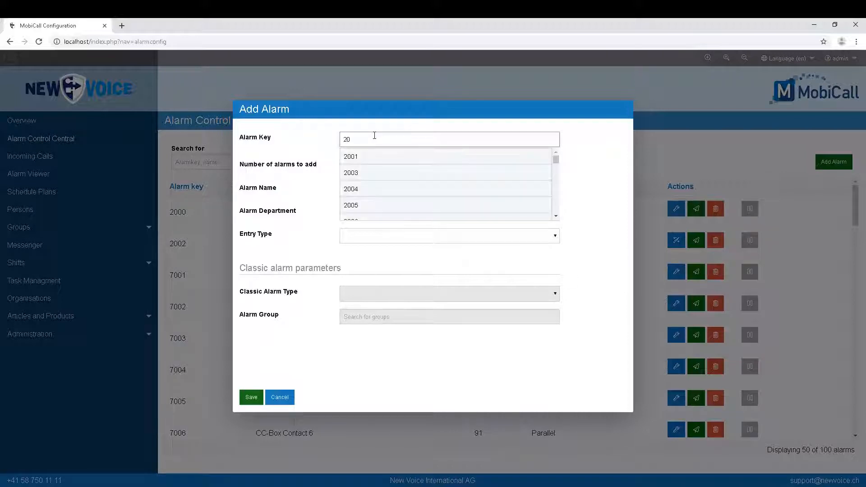
left_click(372, 157)
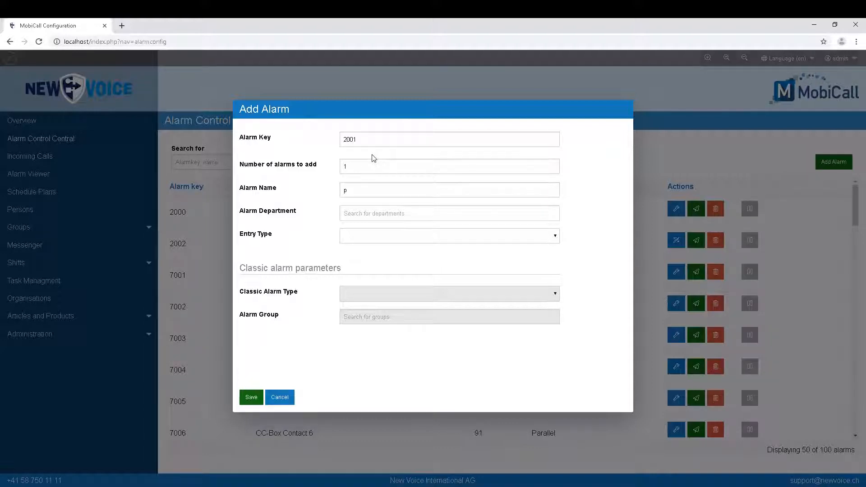
left_click(360, 168)
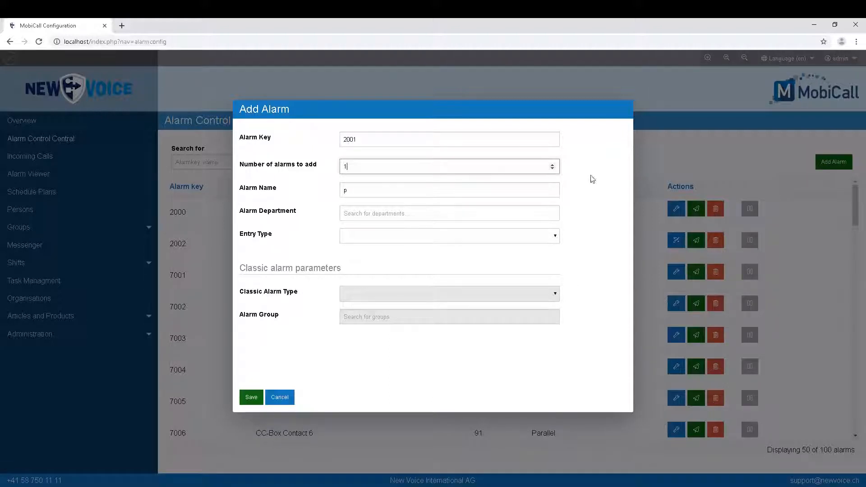
left_click(386, 187)
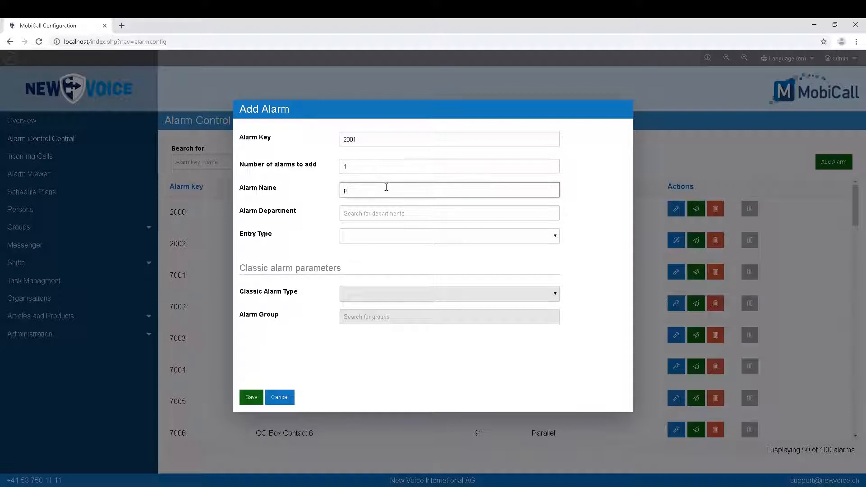
key("BackSpace")
type("Example")
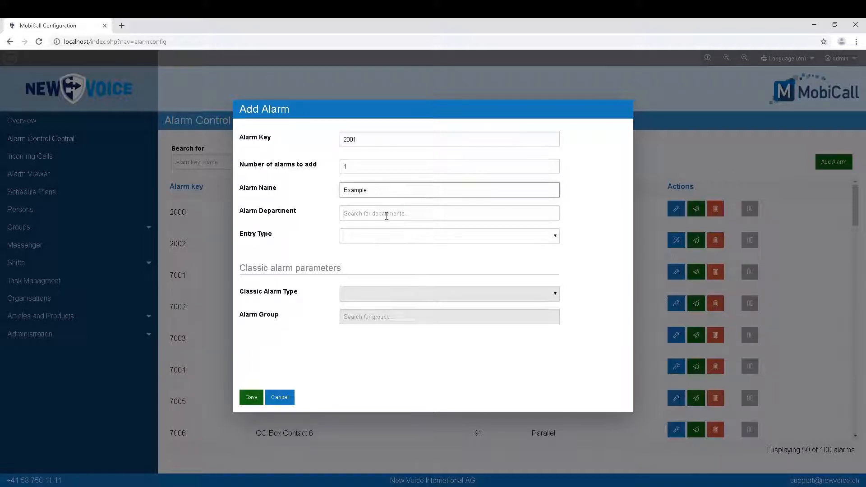
left_click(386, 214)
type("Manuel")
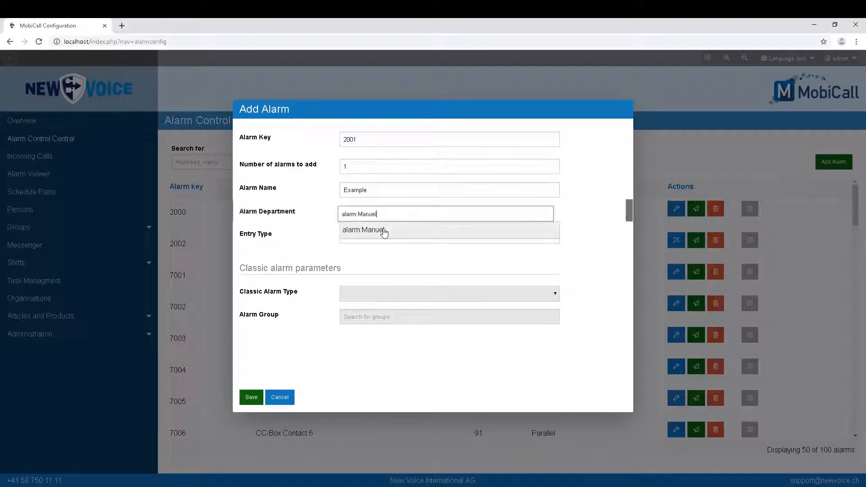
left_click(385, 233)
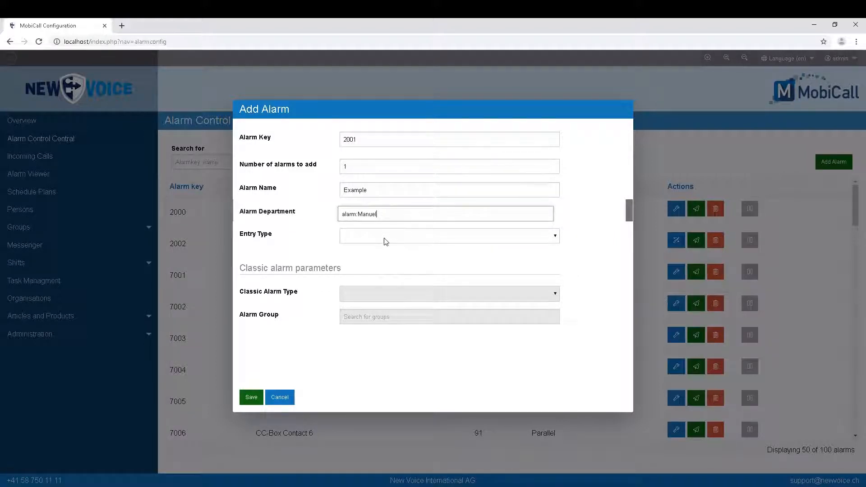
Step: Make the new entry a Classic Alarm of type Parallel
left_click(386, 241)
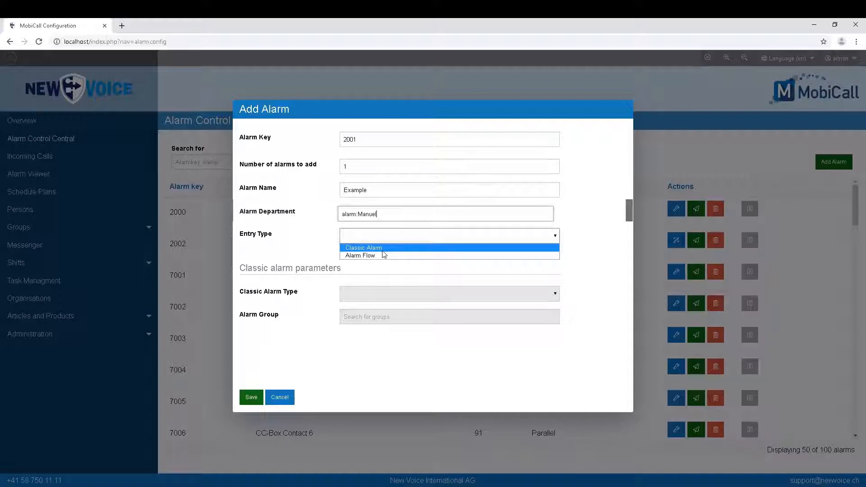
left_click(382, 250)
left_click(380, 214)
left_click(376, 230)
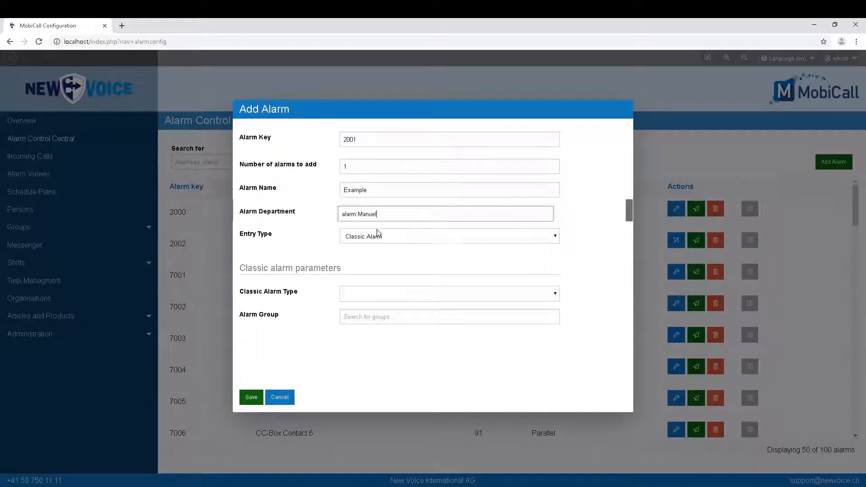
left_click(393, 298)
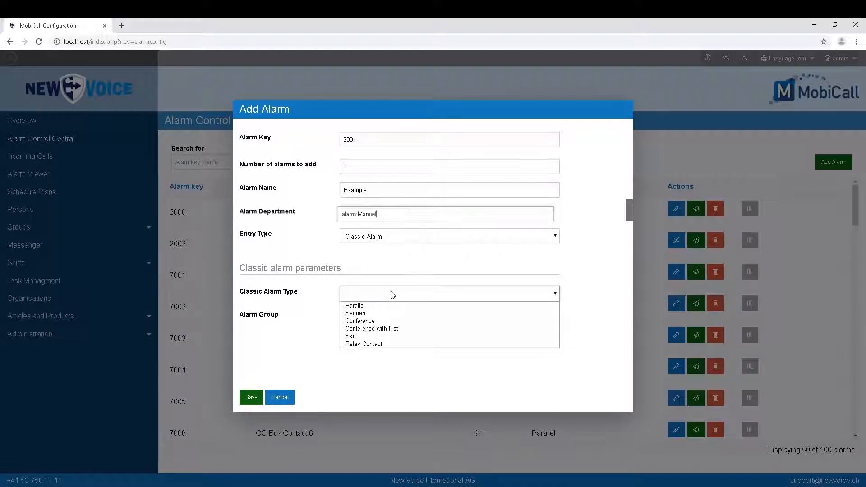
left_click(373, 306)
Step: Assign alarm group 99 Test Alarm and save the new alarm
left_click(371, 312)
type("test")
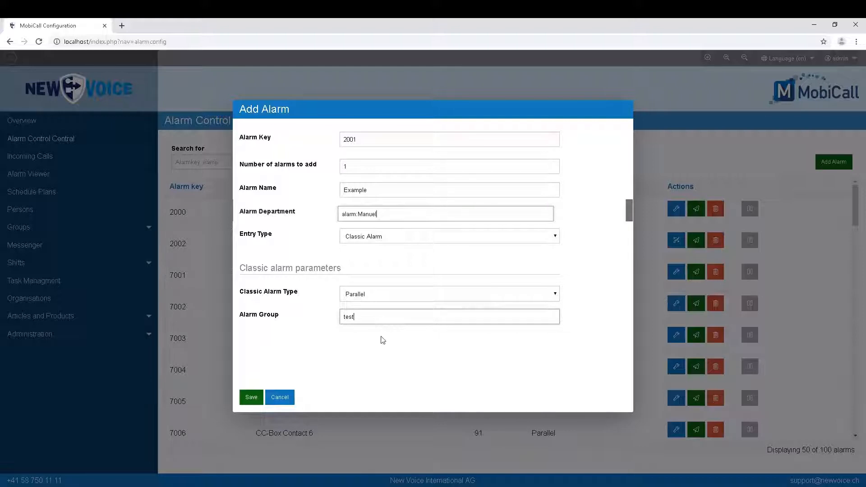
left_click(383, 353)
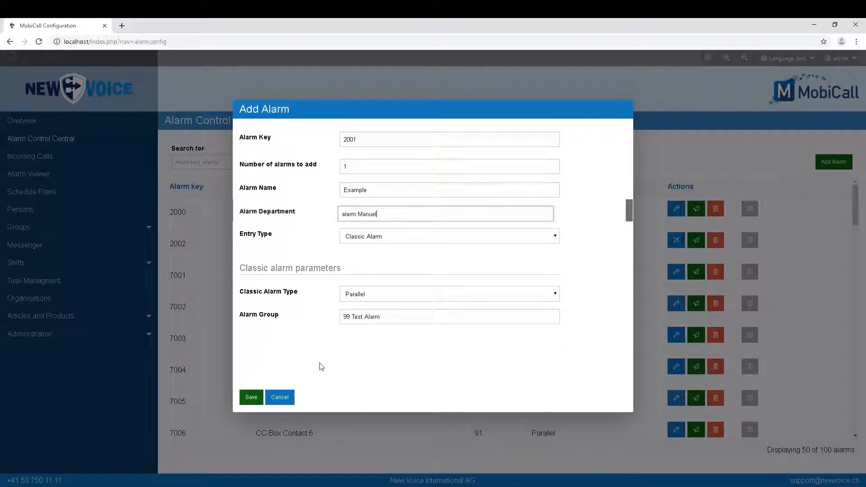
left_click(251, 397)
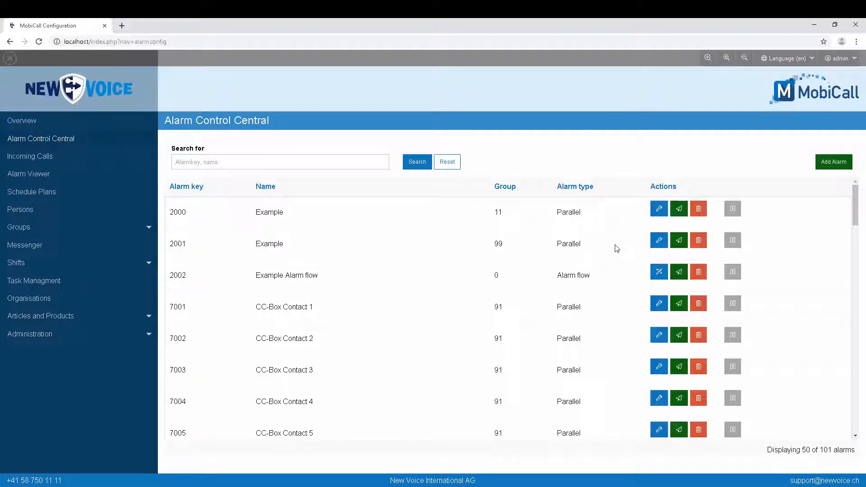
Step: Open the edit settings for alarm 2001 Example
left_click(660, 244)
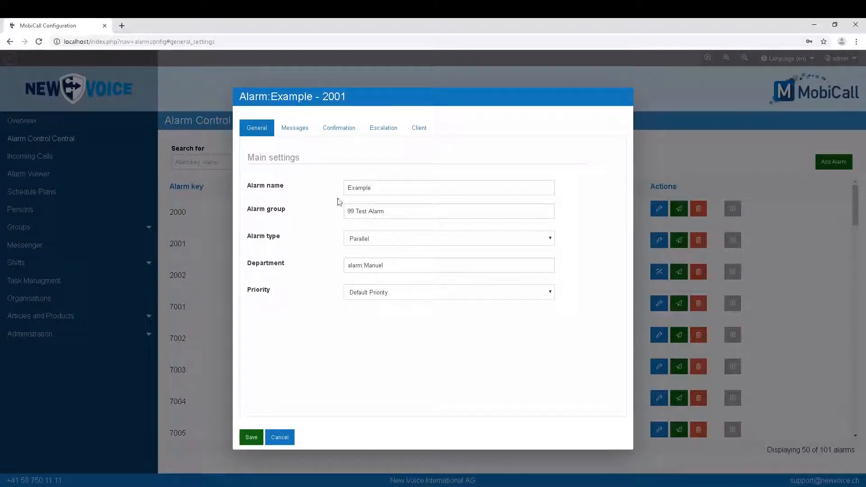
Step: Enter 'Test' as alarm 2001's text message
left_click(296, 129)
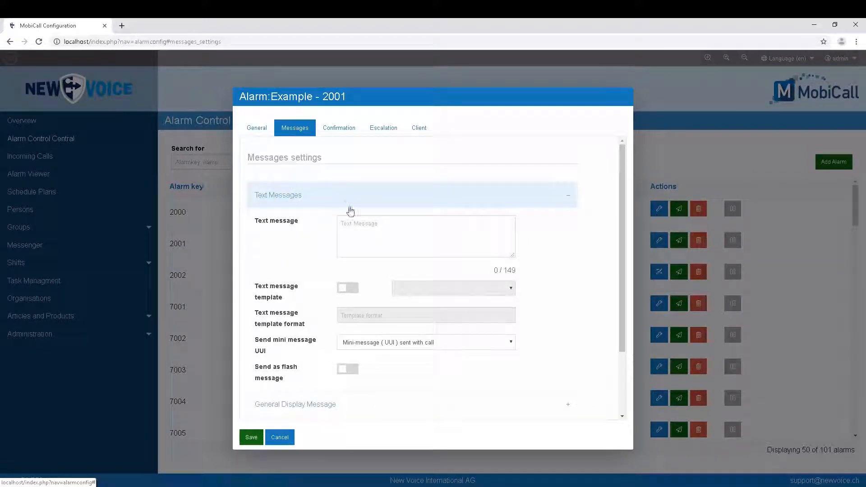
left_click(357, 228)
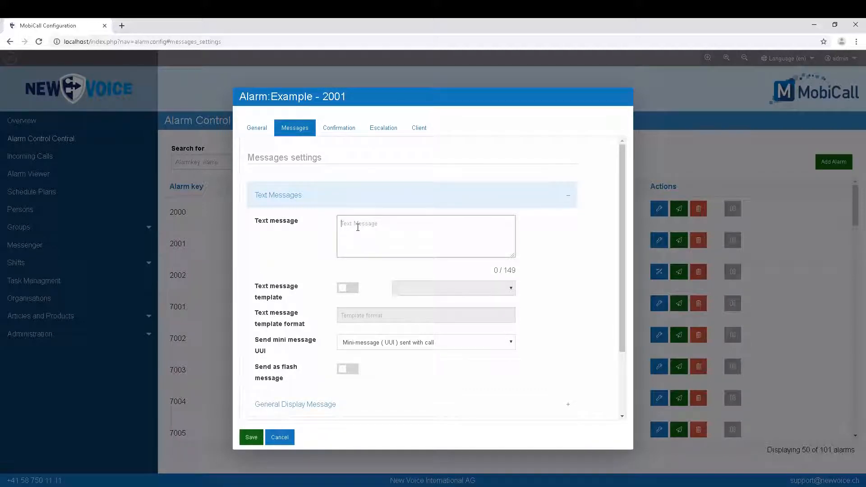
type("Test")
scroll(367, 329, "down", 3)
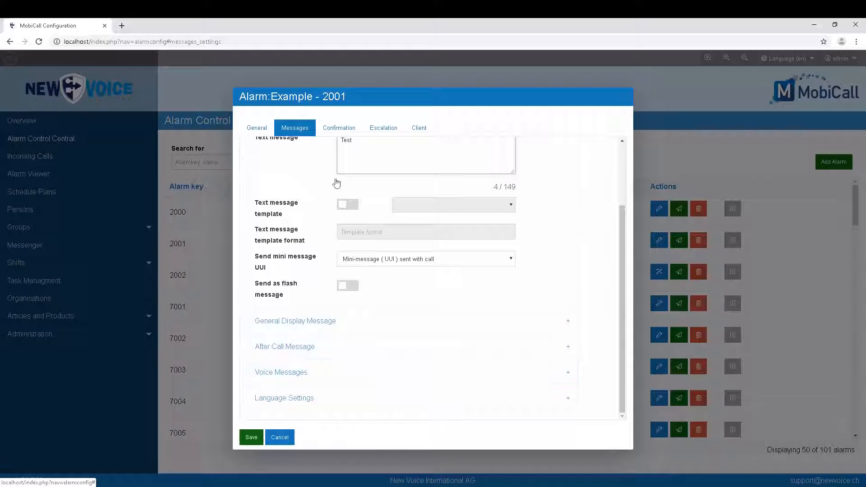
left_click(346, 131)
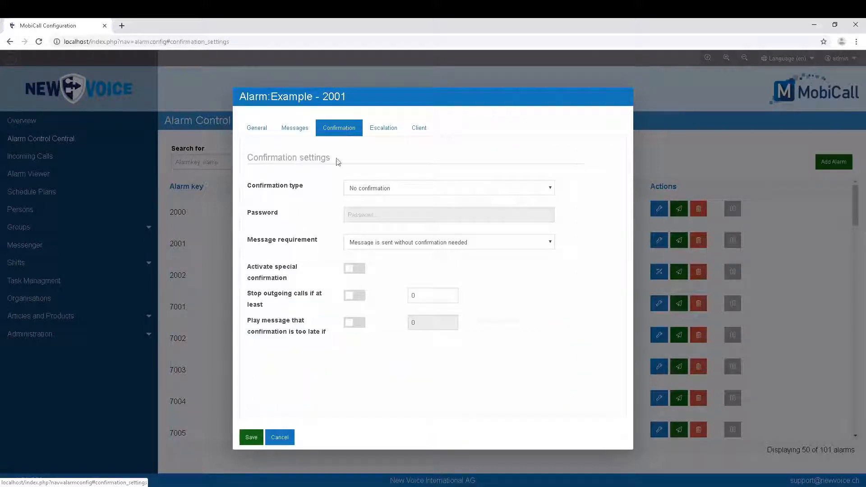
Step: Set confirmation type to 'Confirmation with PWD', leaving message requirement as no confirmation needed
left_click(382, 186)
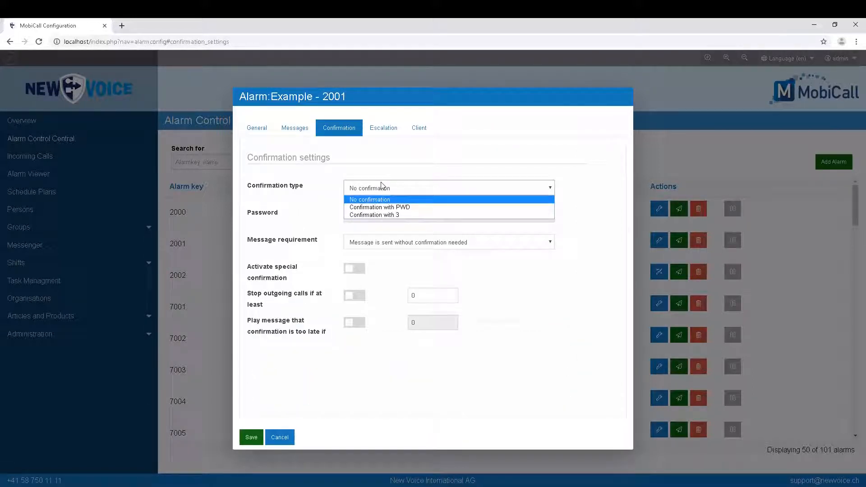
left_click(392, 207)
left_click(394, 215)
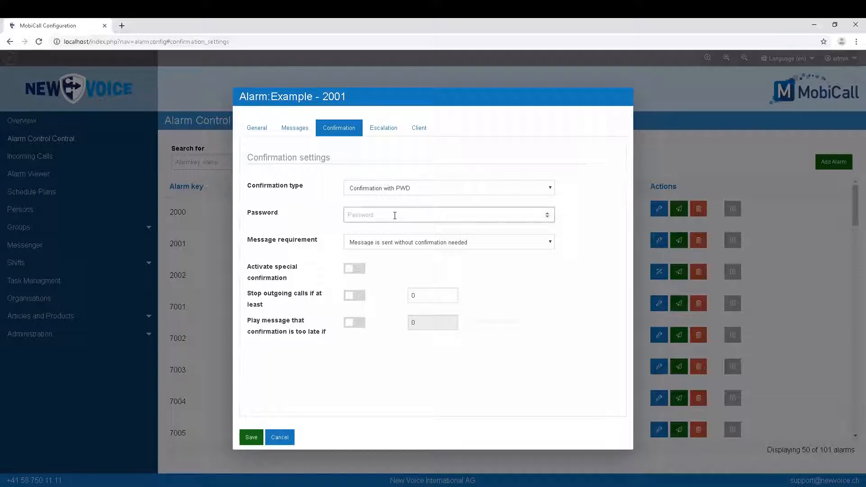
left_click(435, 243)
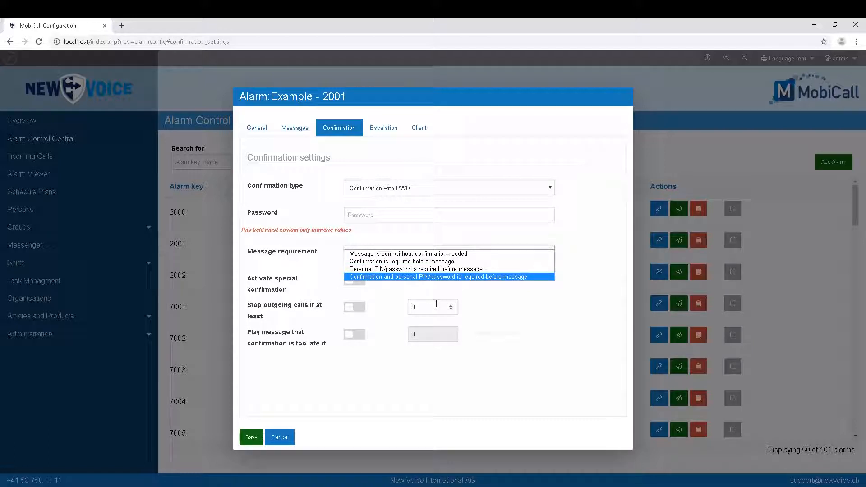
left_click(484, 304)
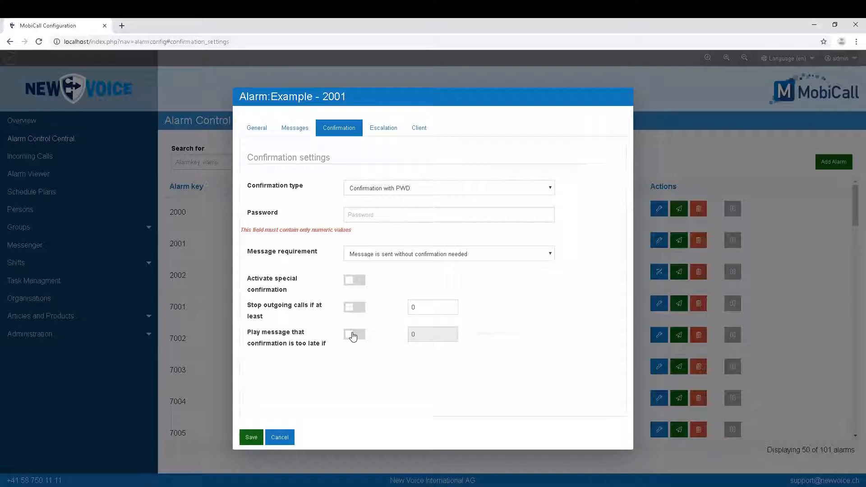
left_click(384, 129)
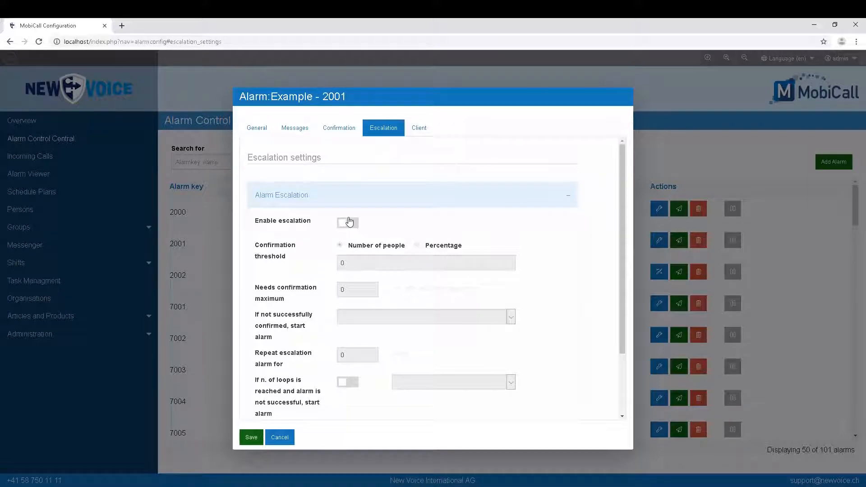
Step: Scroll through alarm 2001's Escalation settings, then view its Client settings
scroll(349, 221, "down", 2)
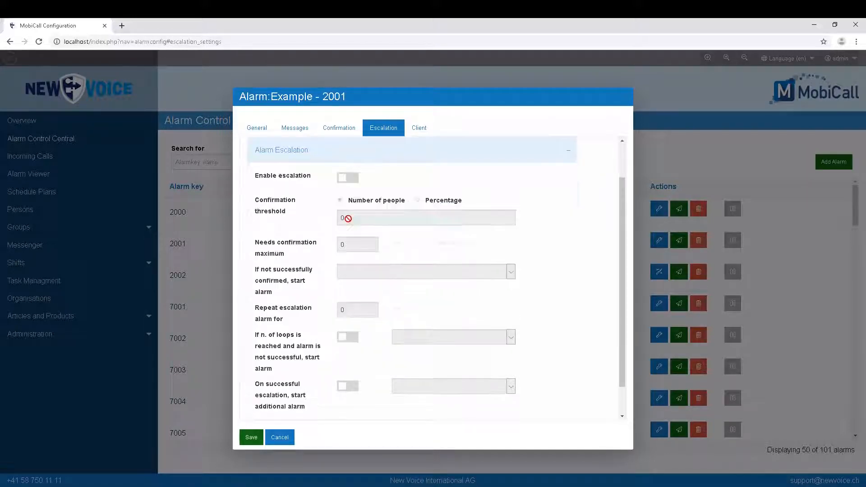
scroll(347, 212, "up", 1)
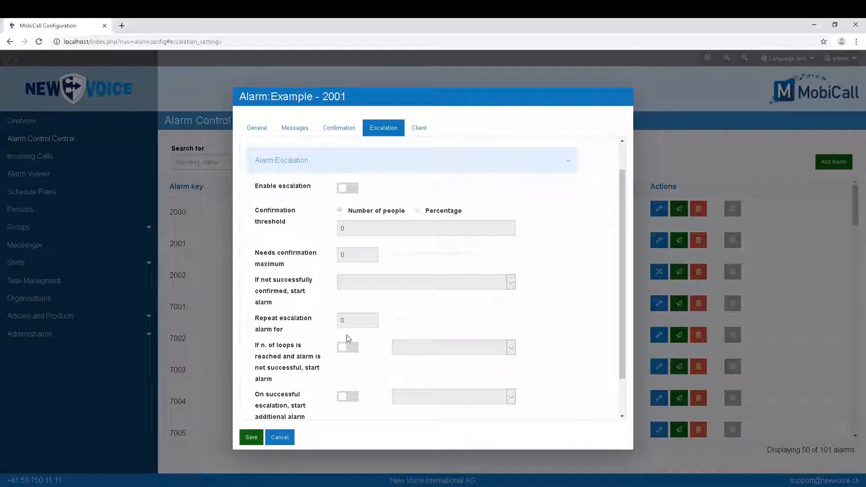
scroll(373, 318, "down", 1)
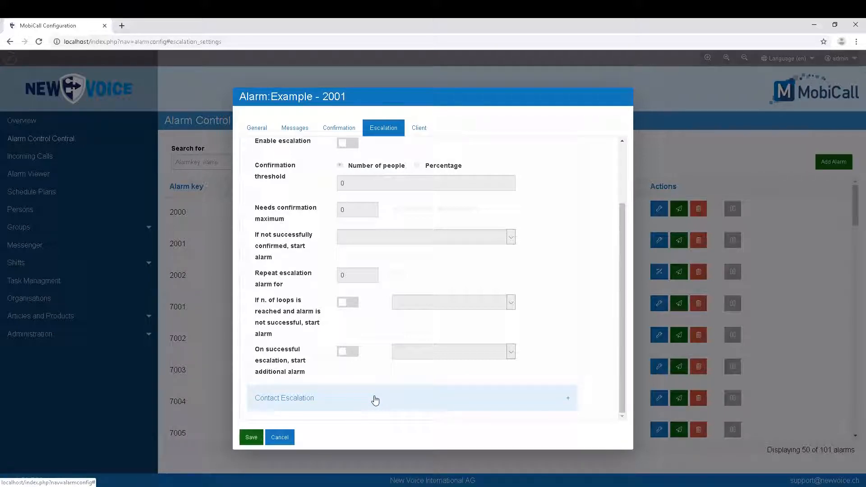
left_click(429, 133)
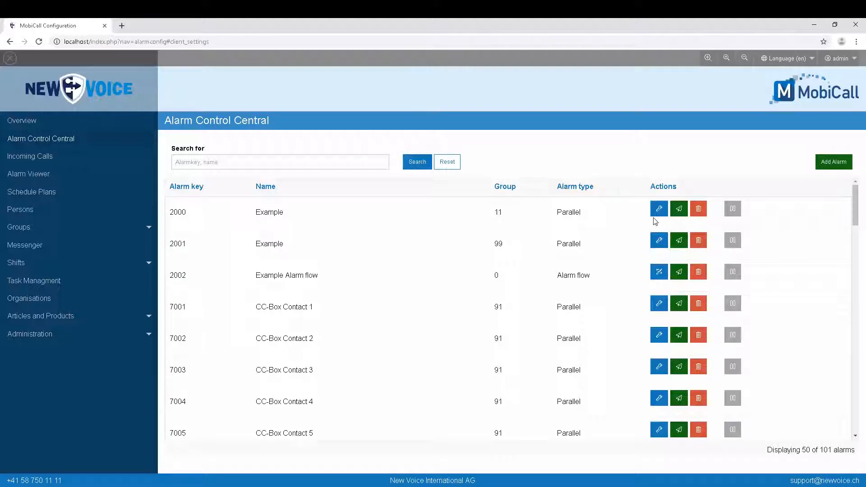
Step: Open the Alarm Flow Editor for alarm 2002, Example Alarm flow
left_click(659, 271)
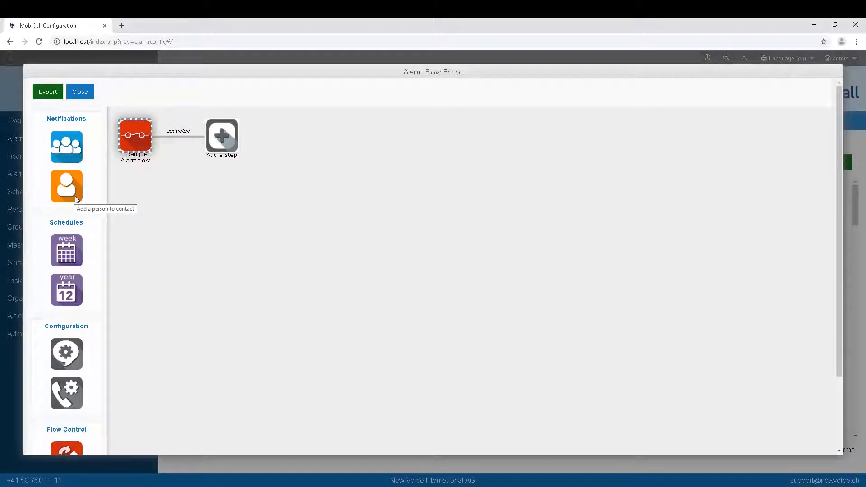
Step: Attach an 'Add a person to contact' step to the flow's start node
left_click_drag(77, 200, 244, 148)
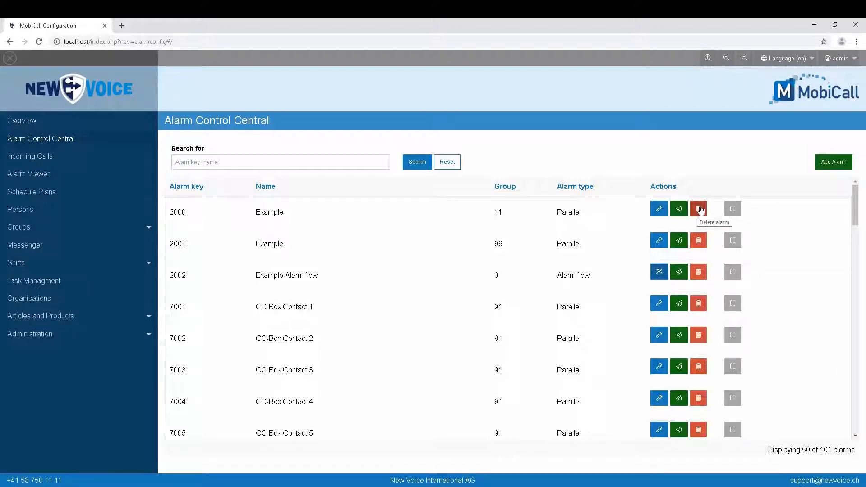
left_click(732, 211)
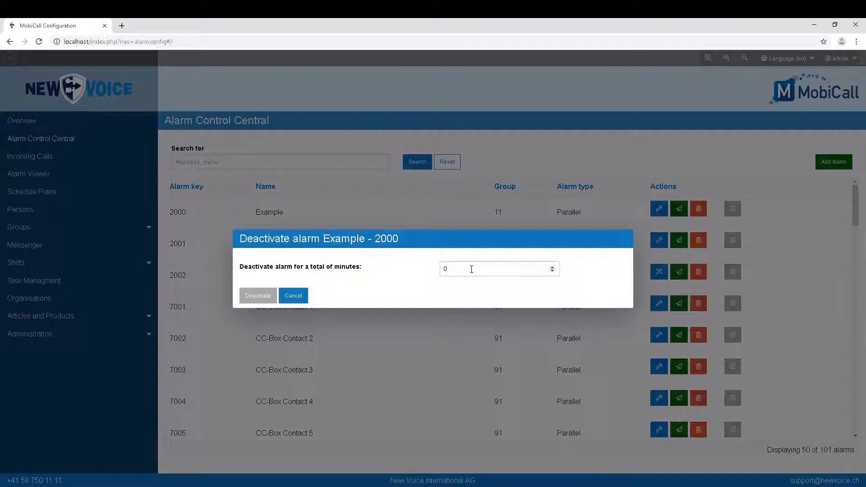
left_click(287, 295)
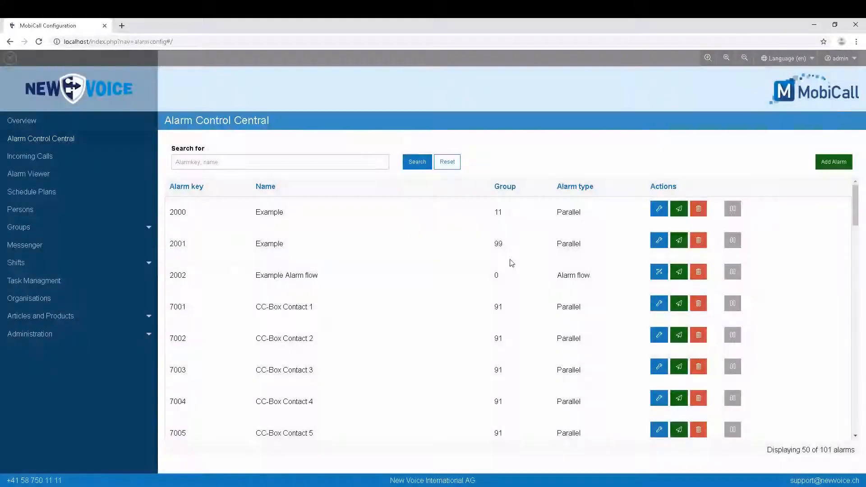